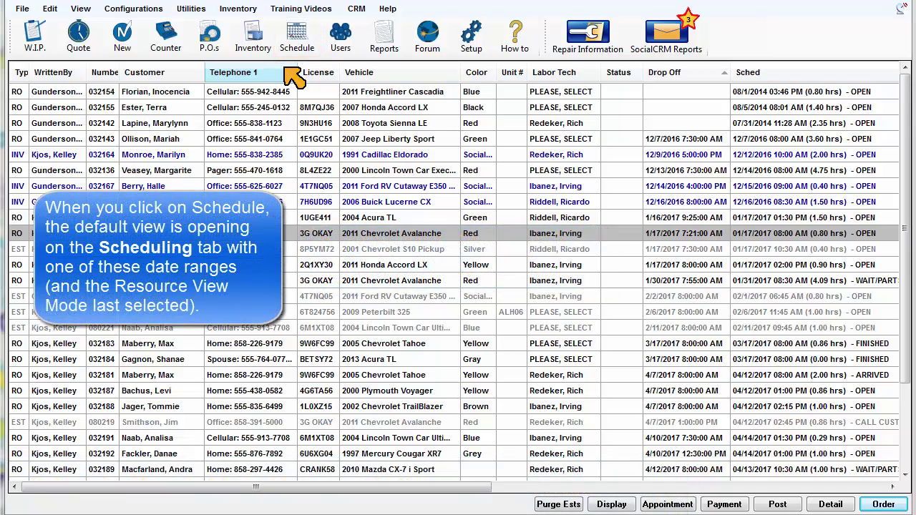
Open the Scheduler in Day View for Wednesday, April 12, 2017, listing 12 appointments
click(301, 47)
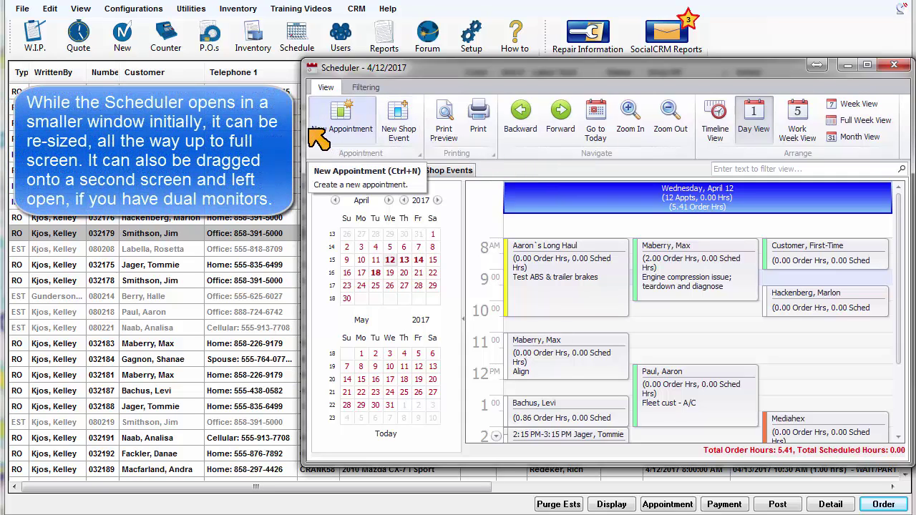
Stretch the Scheduler window left, up and down until it fills the whole screen
drag(304, 126, 3, 108)
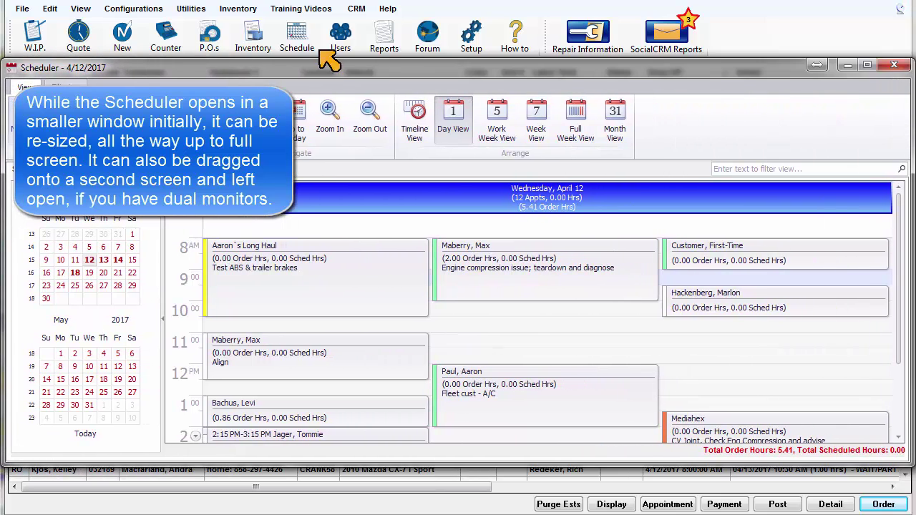
drag(396, 61, 399, 4)
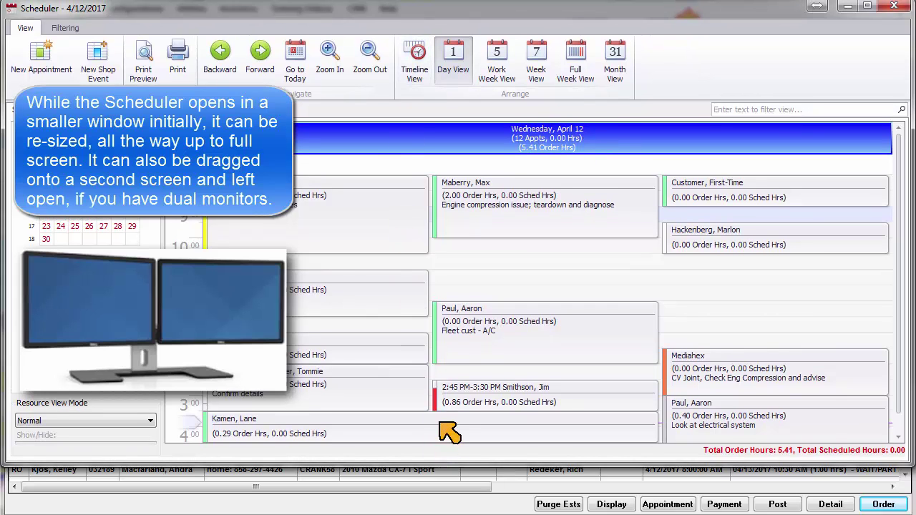
drag(423, 464, 418, 508)
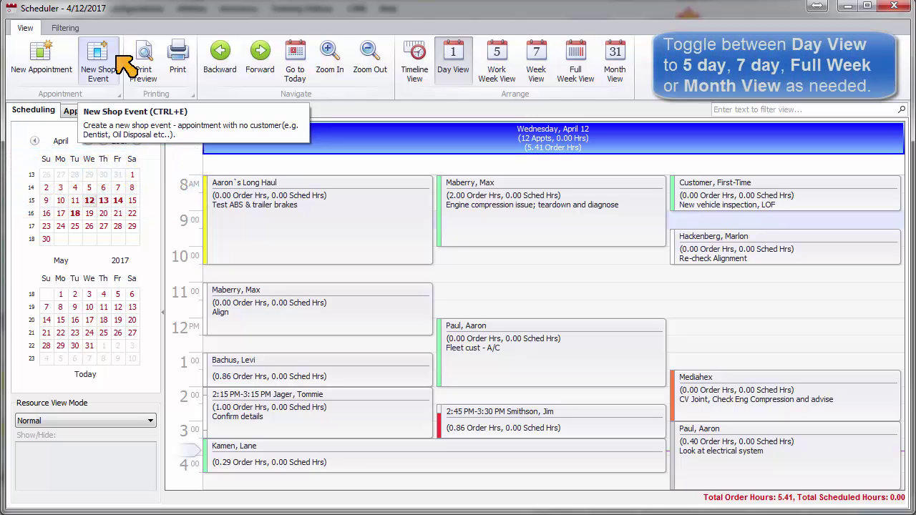
Cycle the calendar through Work Week, Week, Full Week, Month, Day and Timeline views
click(499, 72)
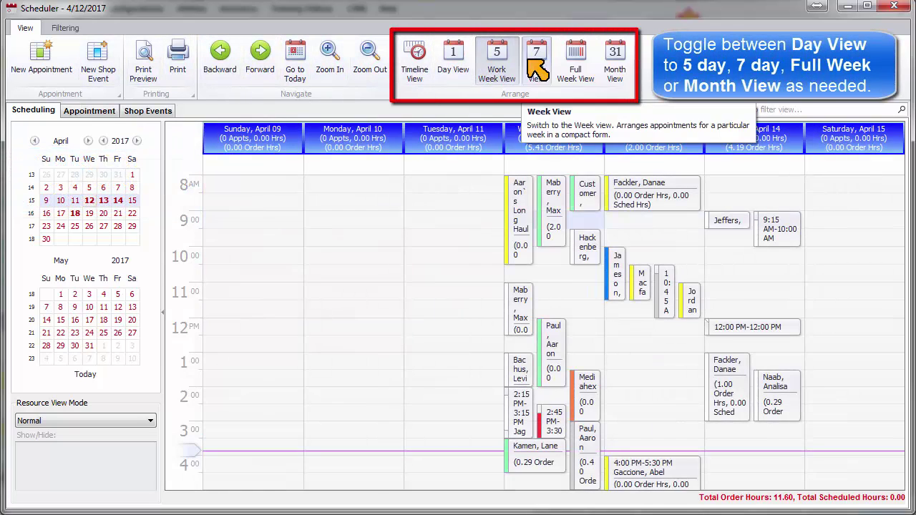
click(536, 63)
click(578, 71)
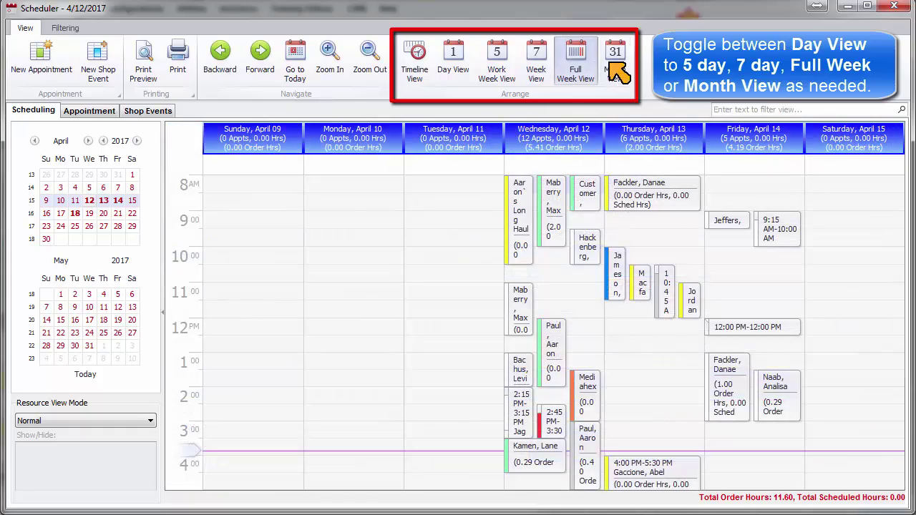
click(614, 63)
click(458, 61)
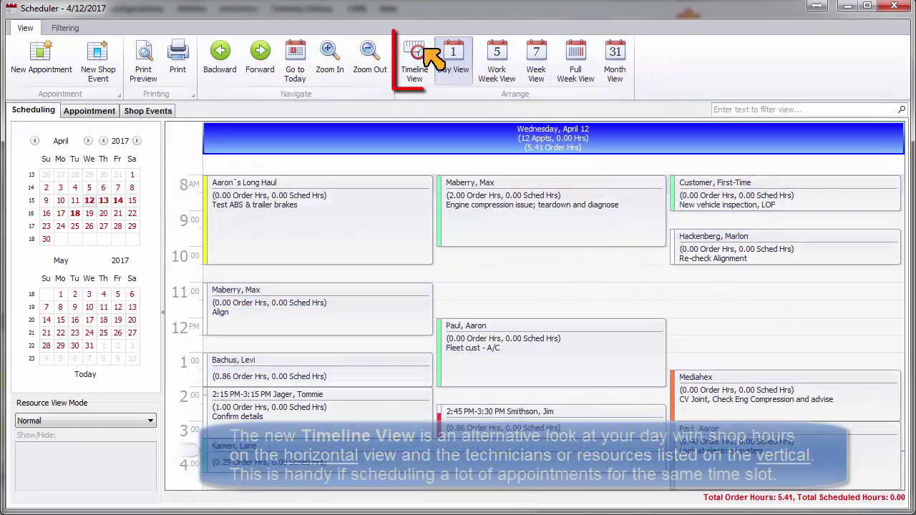
click(415, 54)
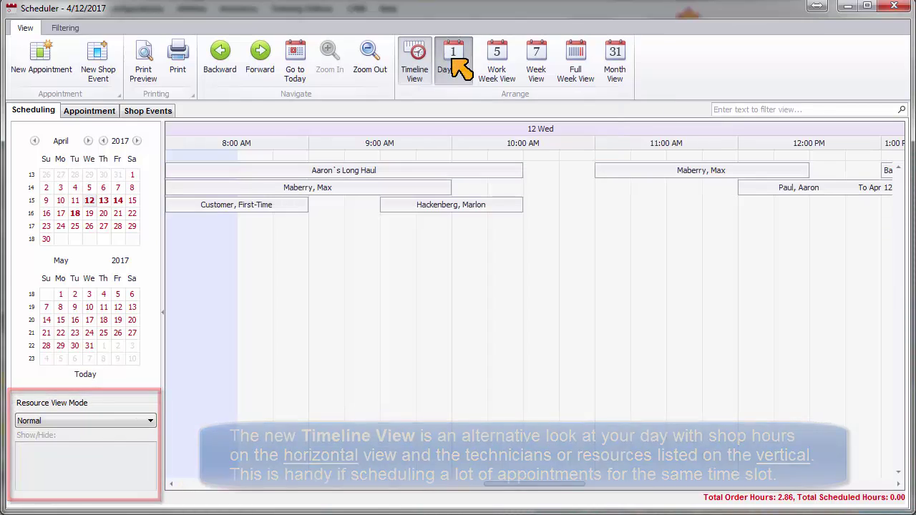
Switch back through Day and Work Week, ending on Timeline View for April 12
click(458, 68)
click(498, 63)
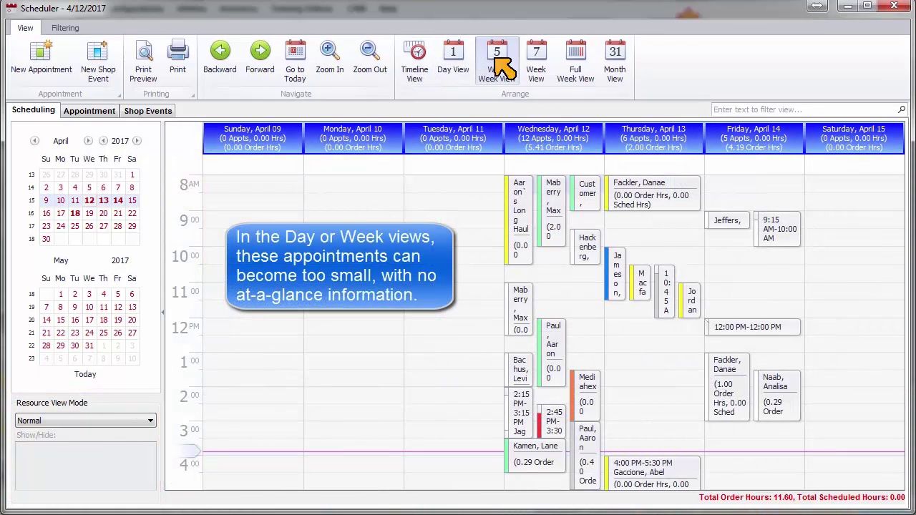
click(420, 60)
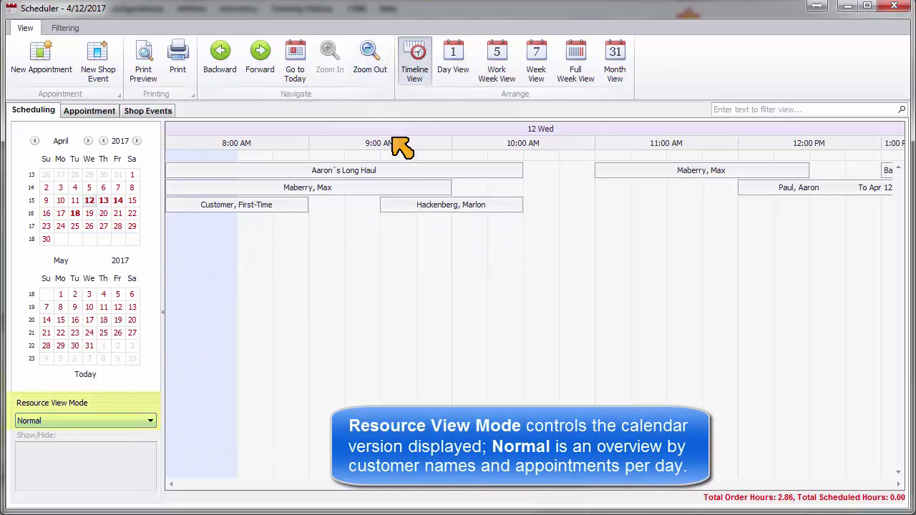
Return to Day View and try grouping by technician, by shop resource, then ungrouped
click(449, 63)
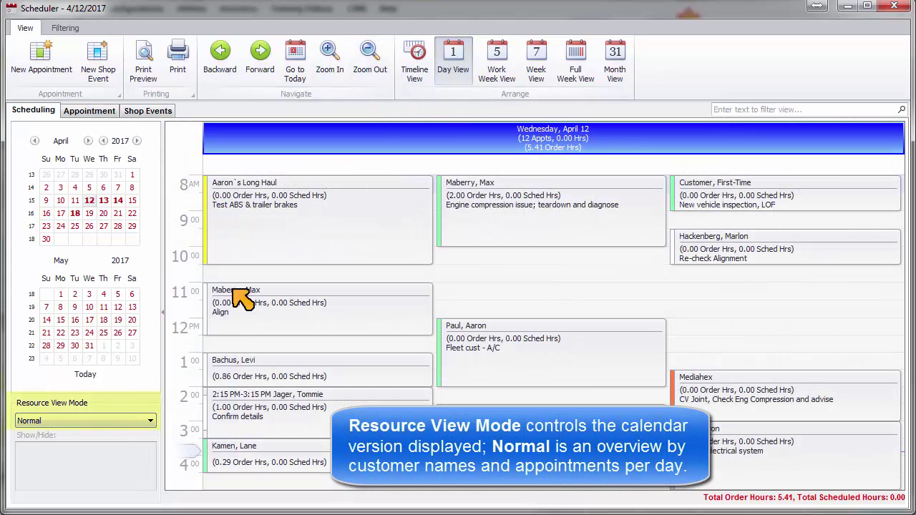
click(107, 428)
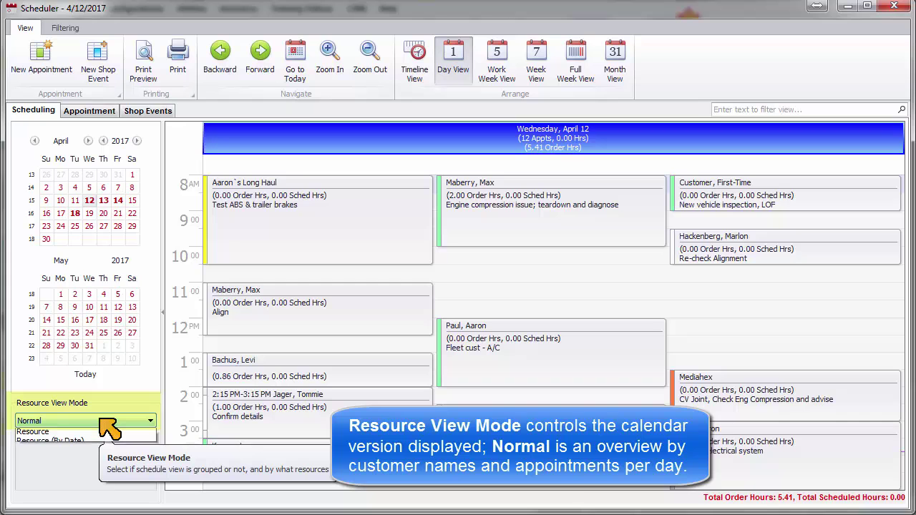
click(95, 444)
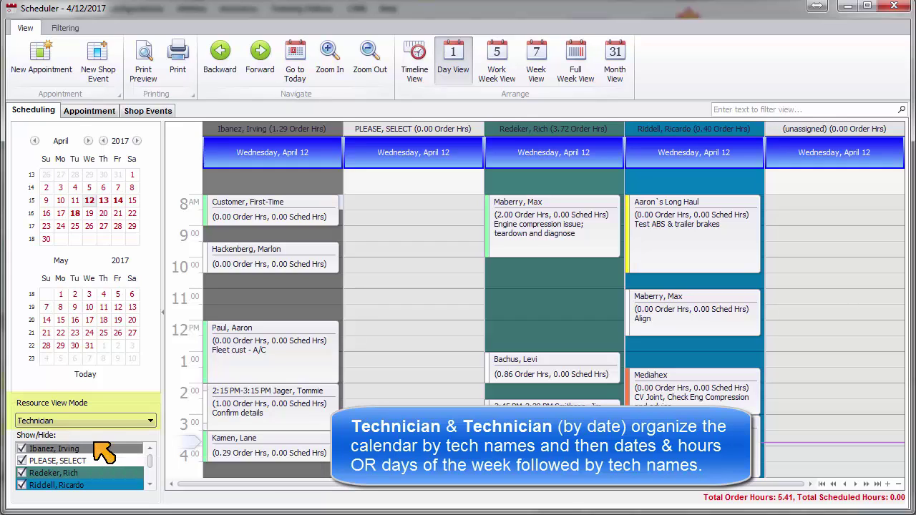
click(102, 421)
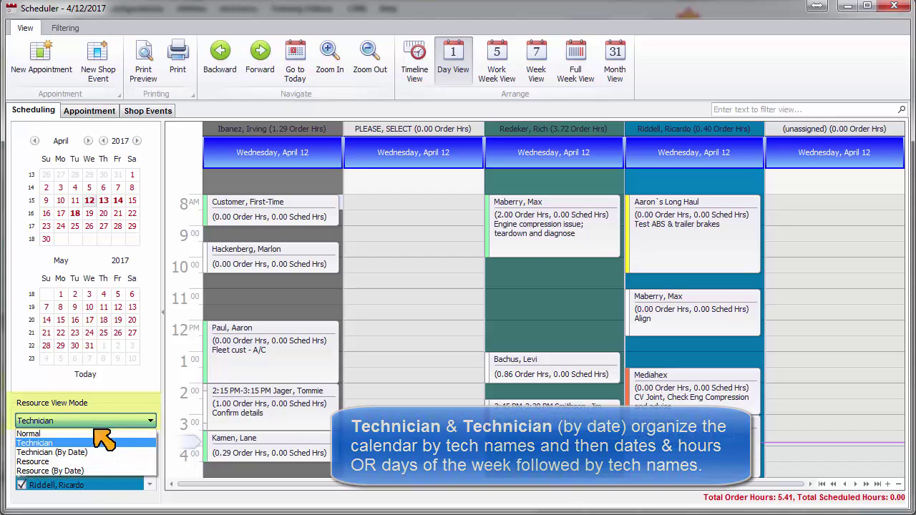
click(95, 462)
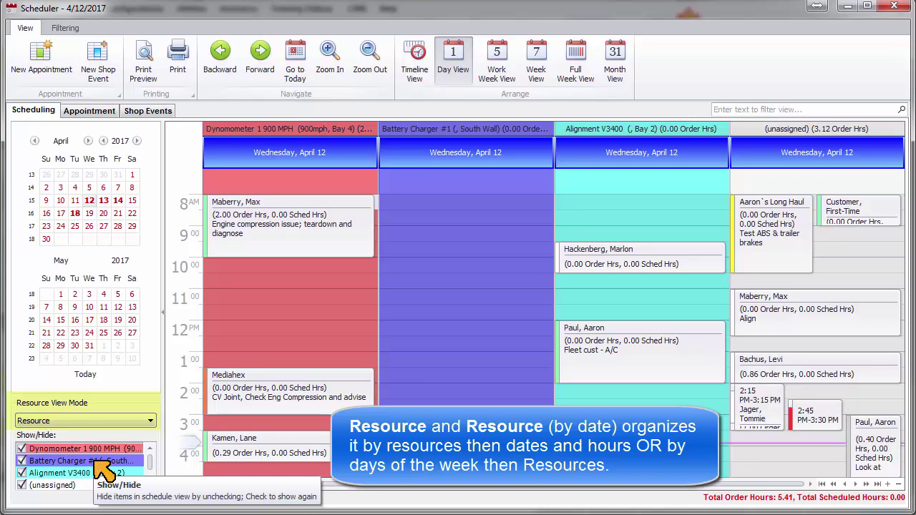
click(96, 424)
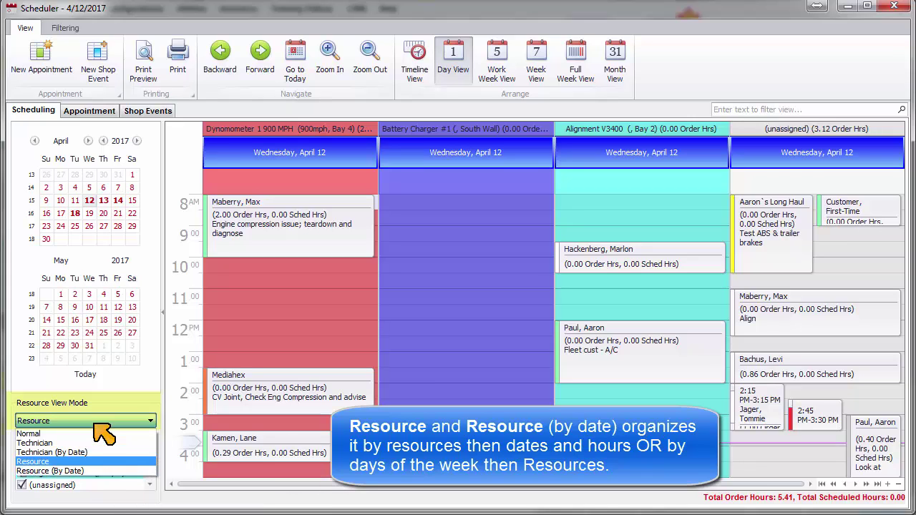
click(93, 432)
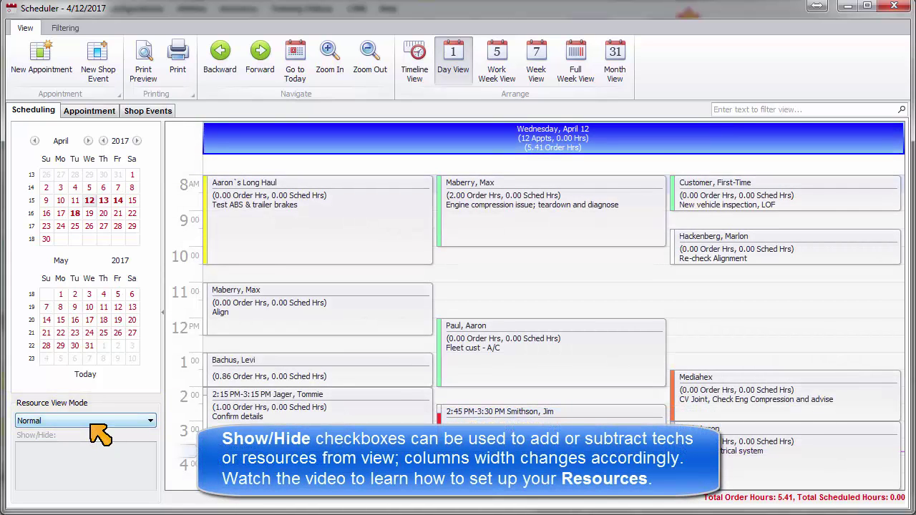
Group the day's calendar by technician and hide the PLEASE, SELECT column
click(95, 422)
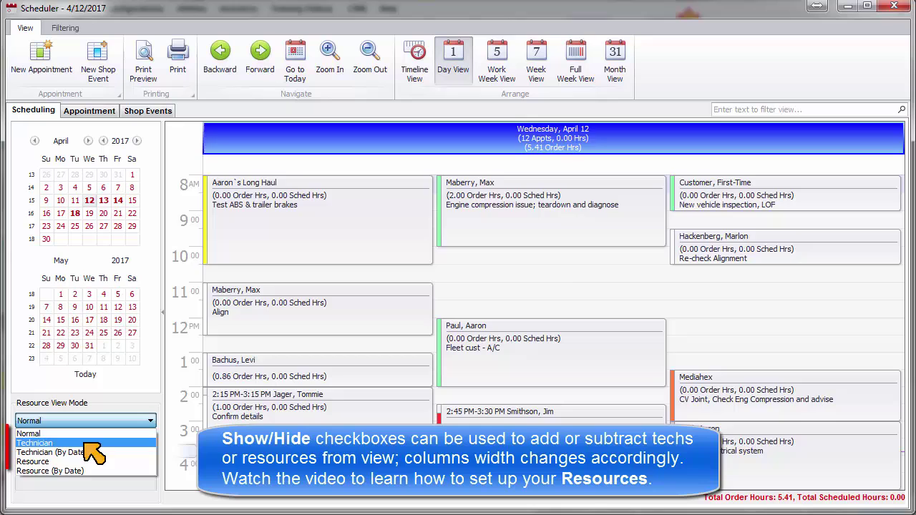
click(78, 443)
click(22, 461)
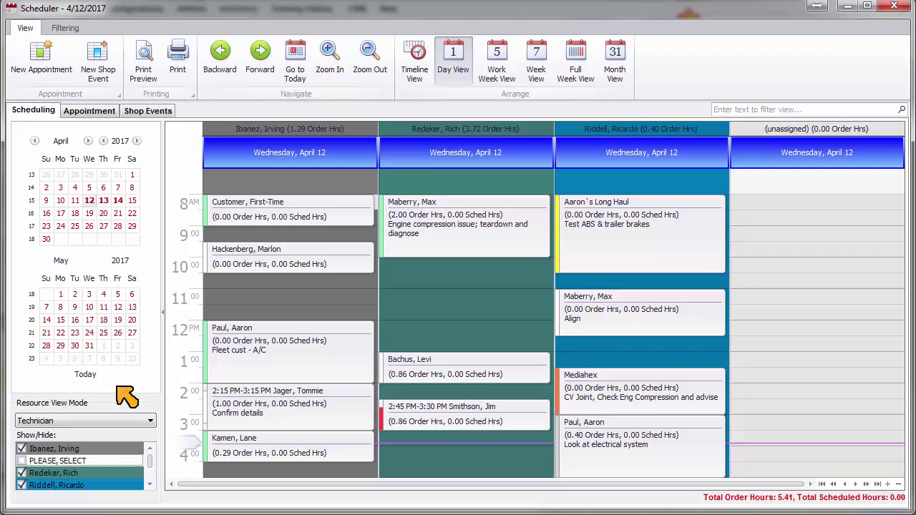
Show the Filtering options, leaving appointment state at <All> and Estimates still included
click(67, 29)
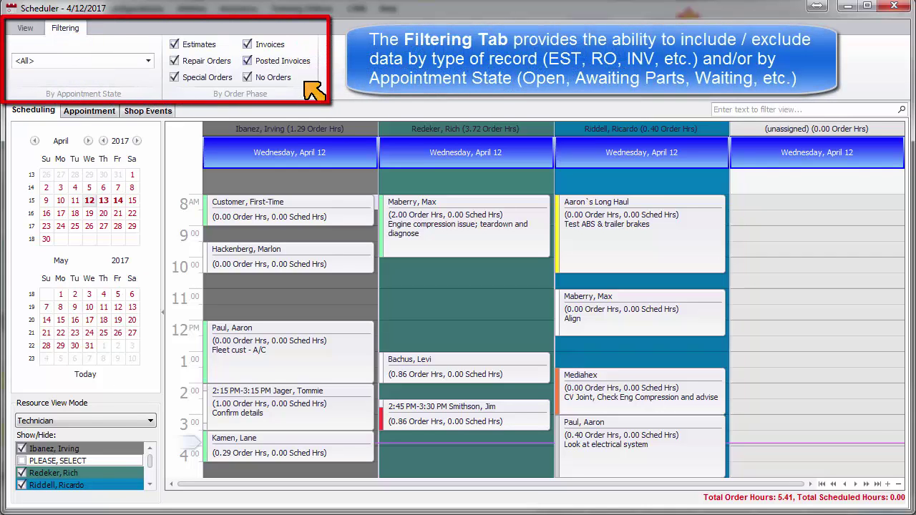
click(148, 61)
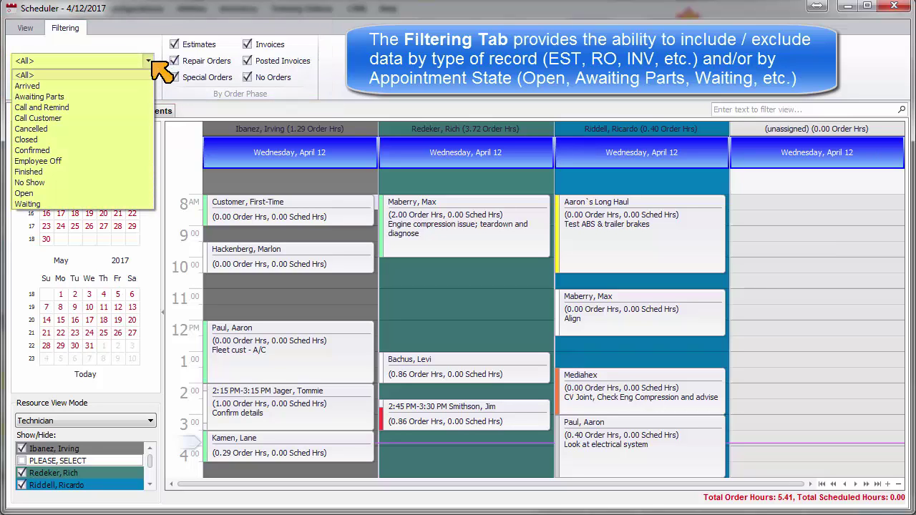
click(148, 61)
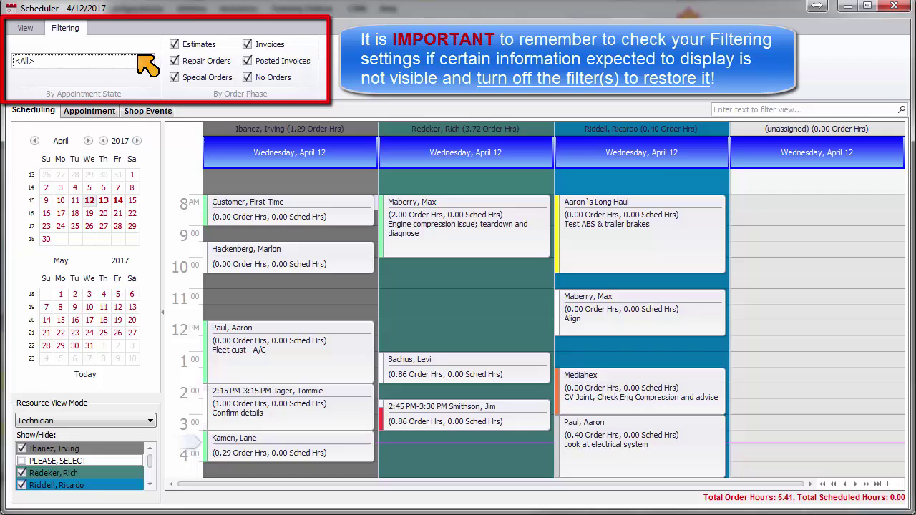
click(176, 45)
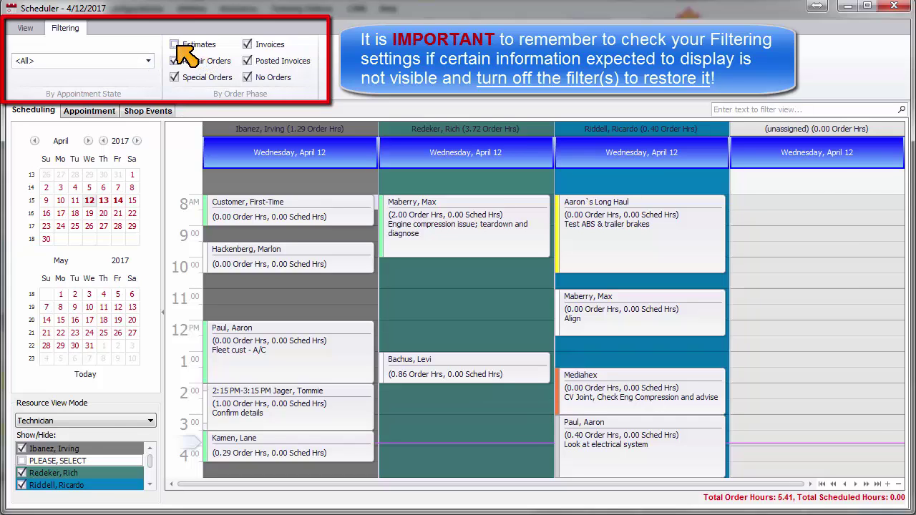
click(176, 45)
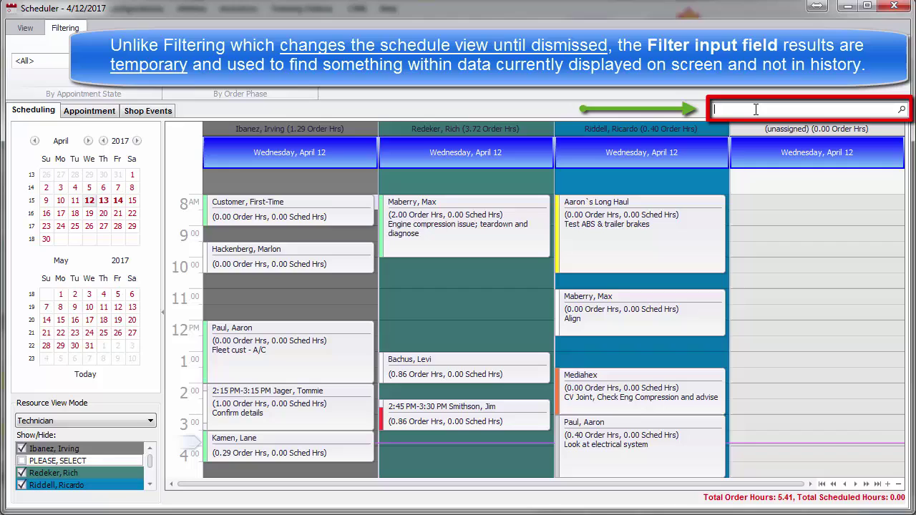
click(756, 109)
text(med)
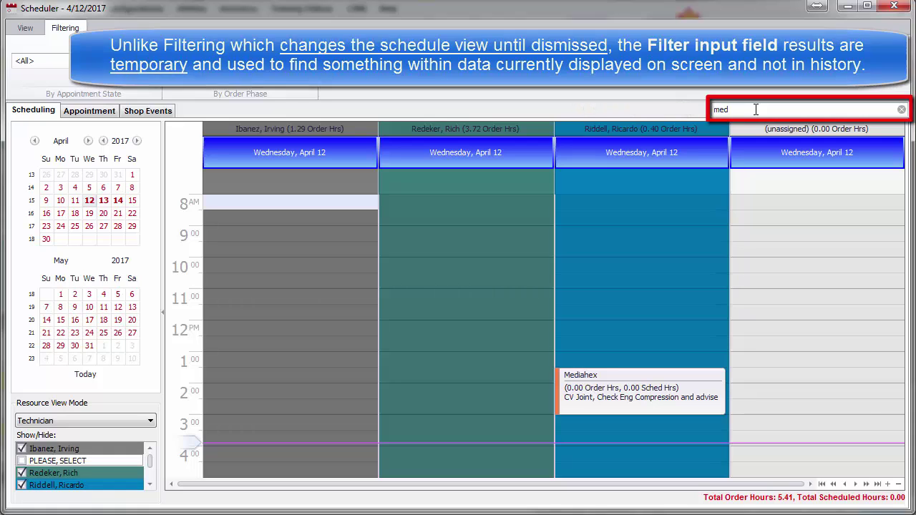
key(BackSpace)
key(BackSpace)
key(BackSpace)
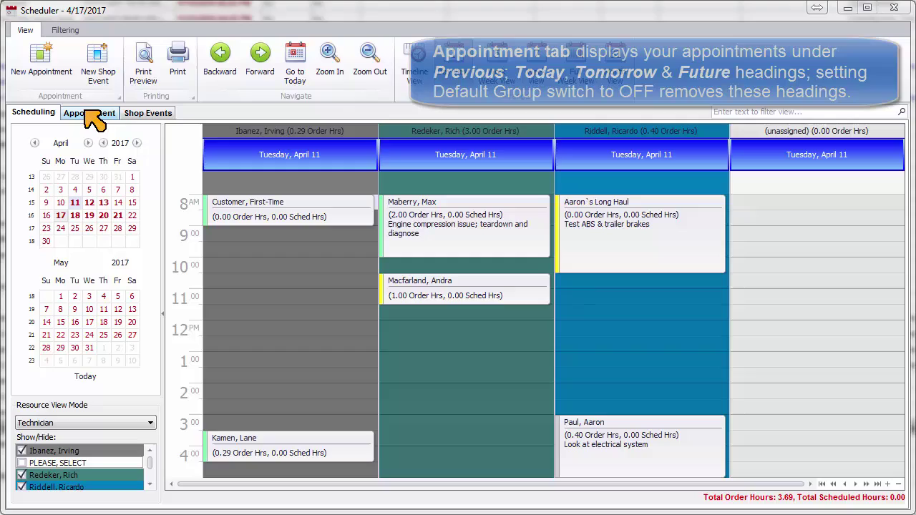
Show the Appointment tab's flat grid listing every appointment
click(88, 113)
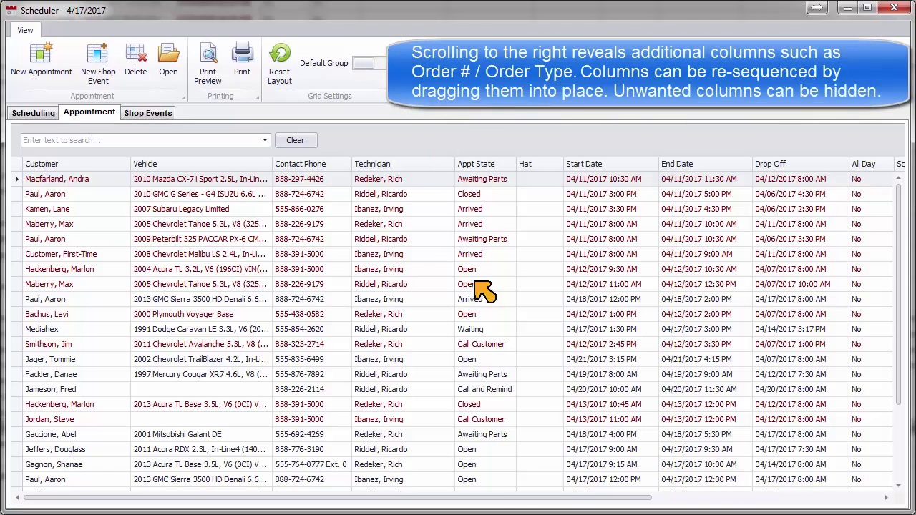
Move the Contact Phone column ahead of Vehicle and hide the Hat column
drag(499, 504, 425, 499)
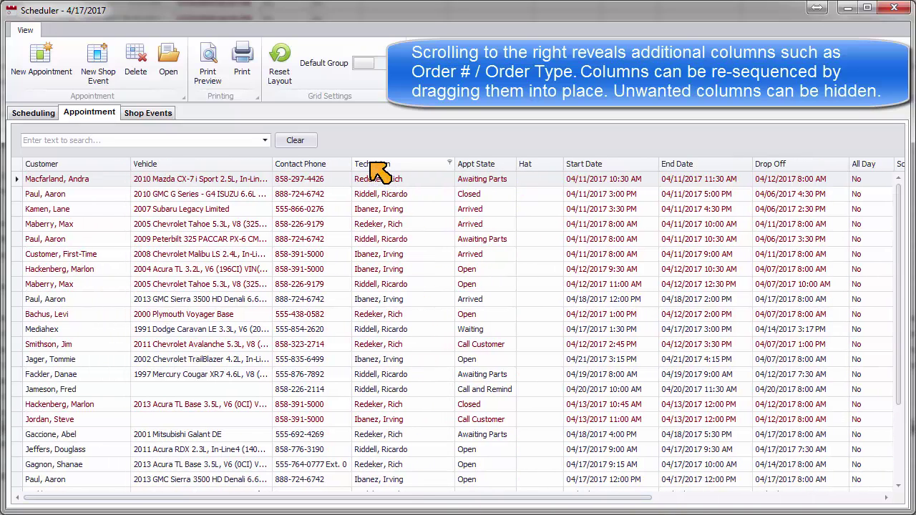
drag(320, 164, 159, 168)
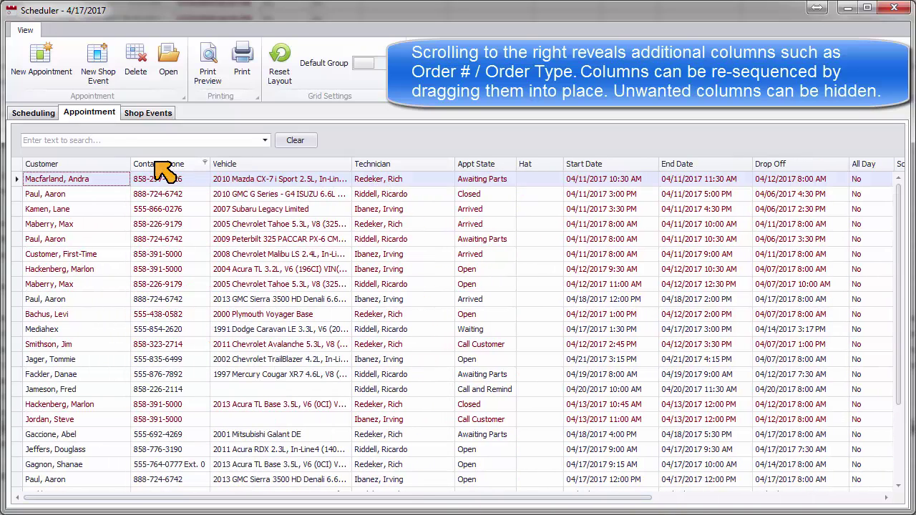
right_click(538, 164)
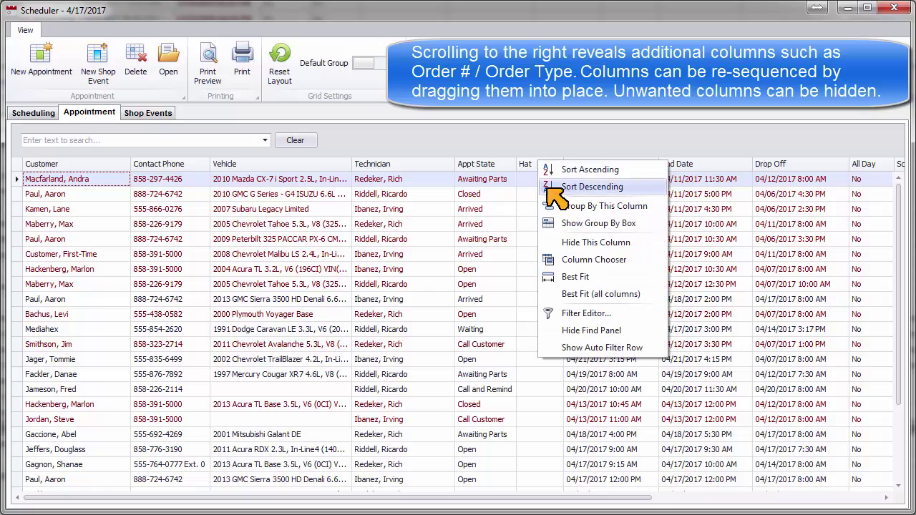
click(593, 243)
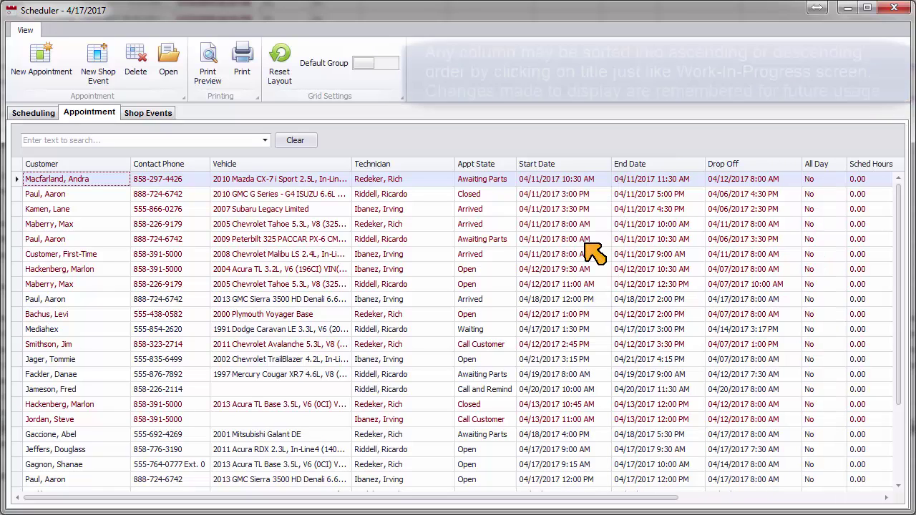
Sort the grid by Start Date ascending, earliest April 11 appointments first
click(582, 166)
click(582, 166)
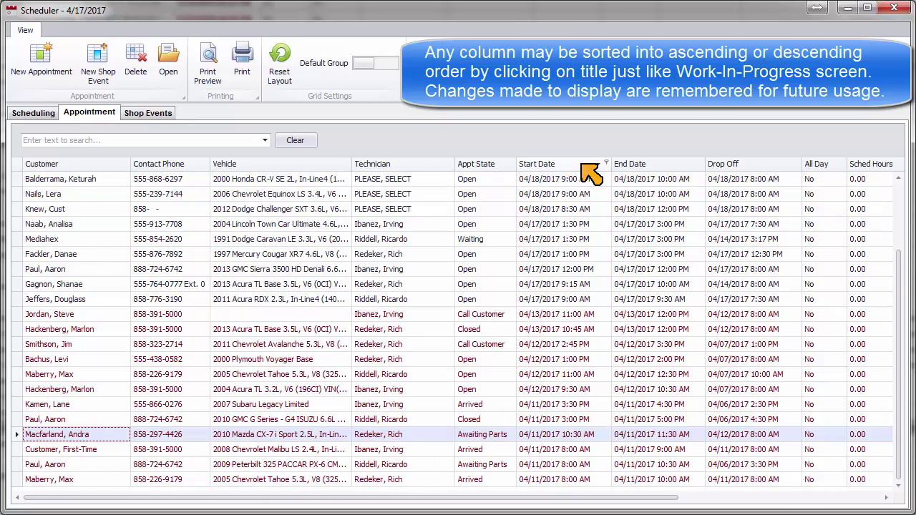
click(582, 166)
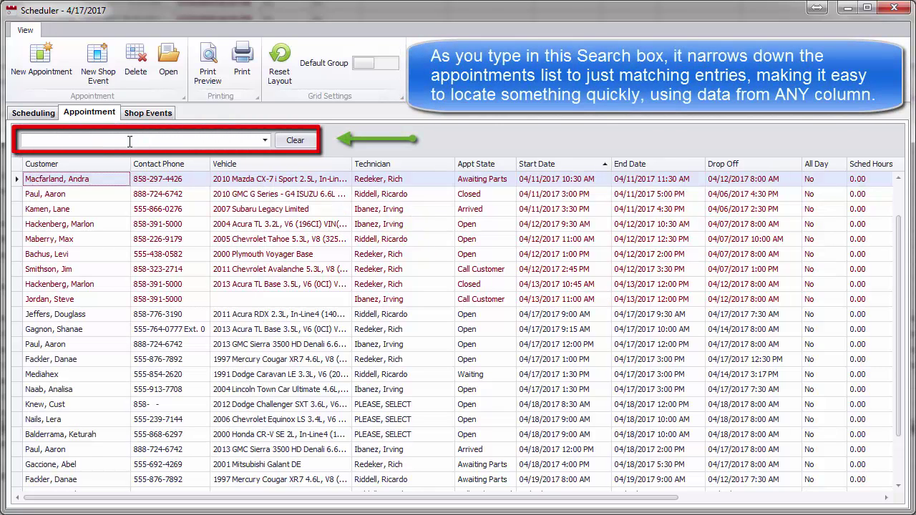
text(e)
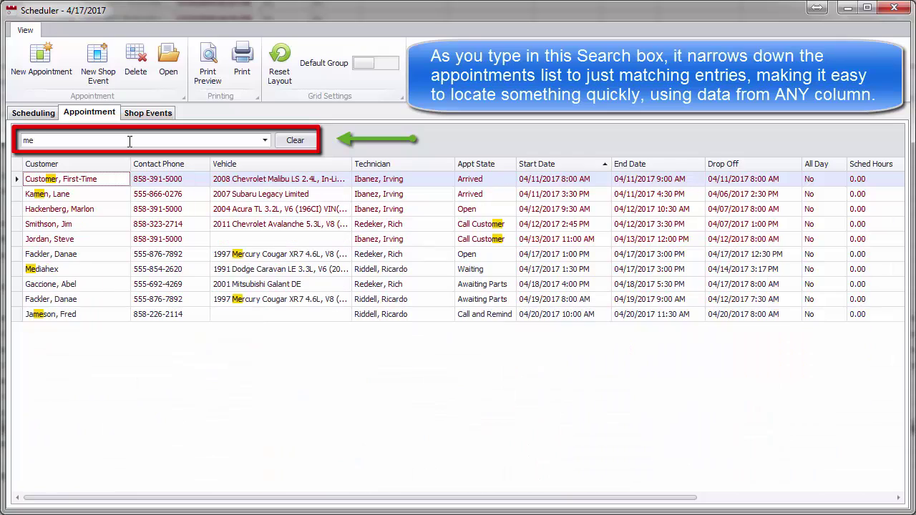
text(d)
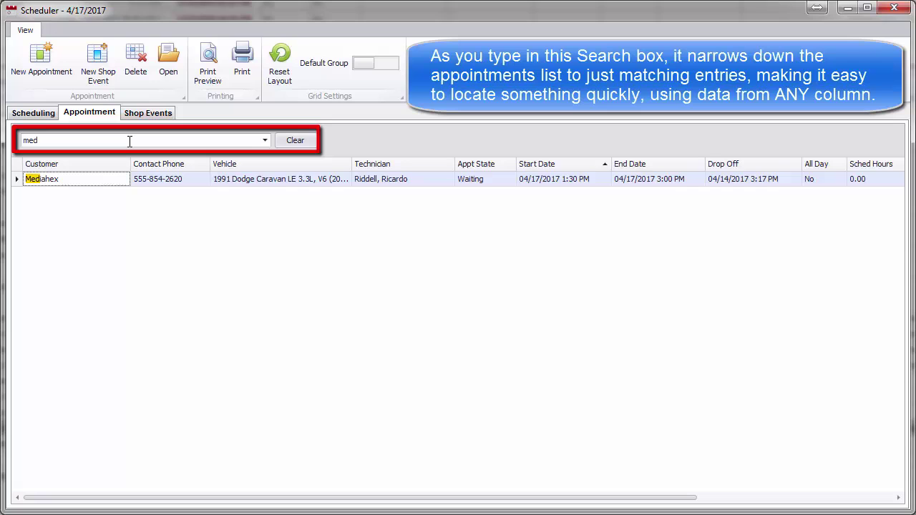
click(287, 140)
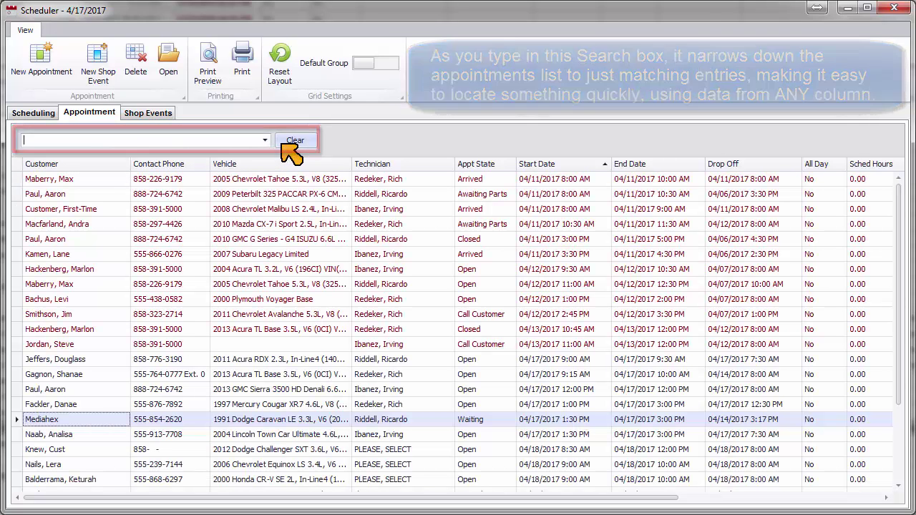
mouse_move(434, 169)
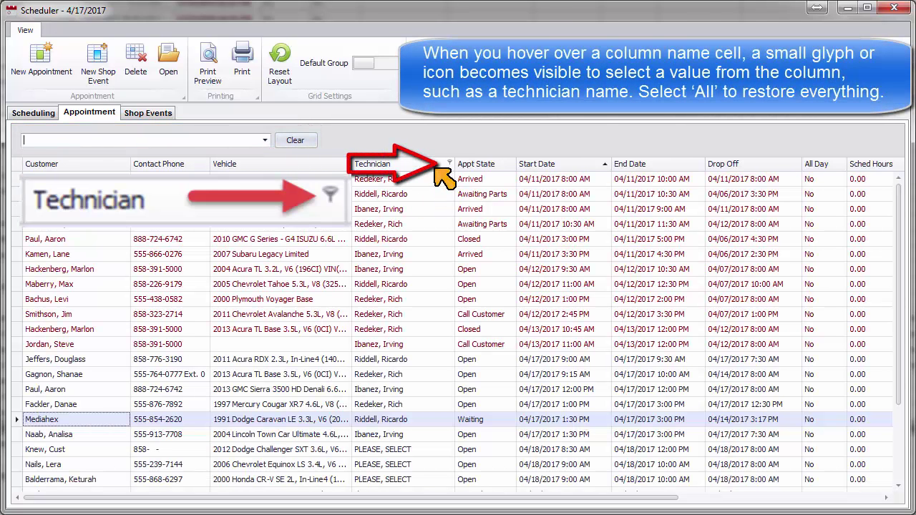
click(450, 164)
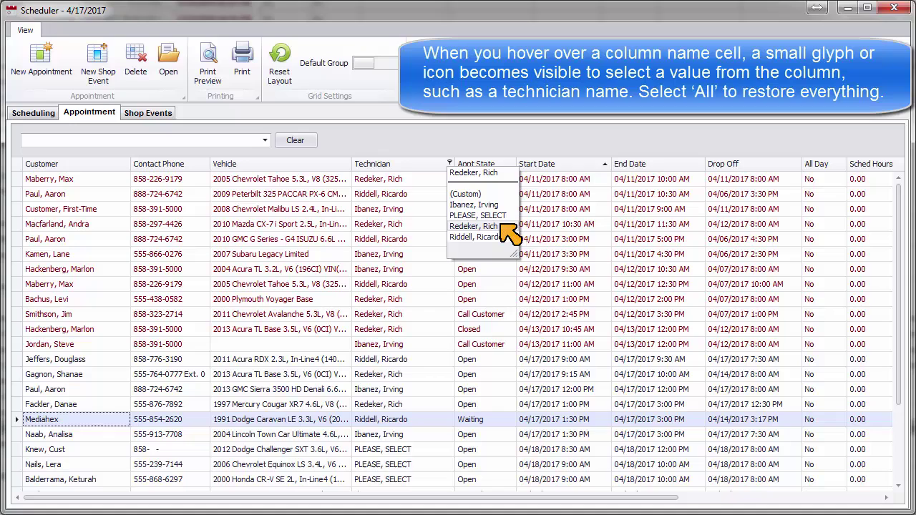
click(476, 226)
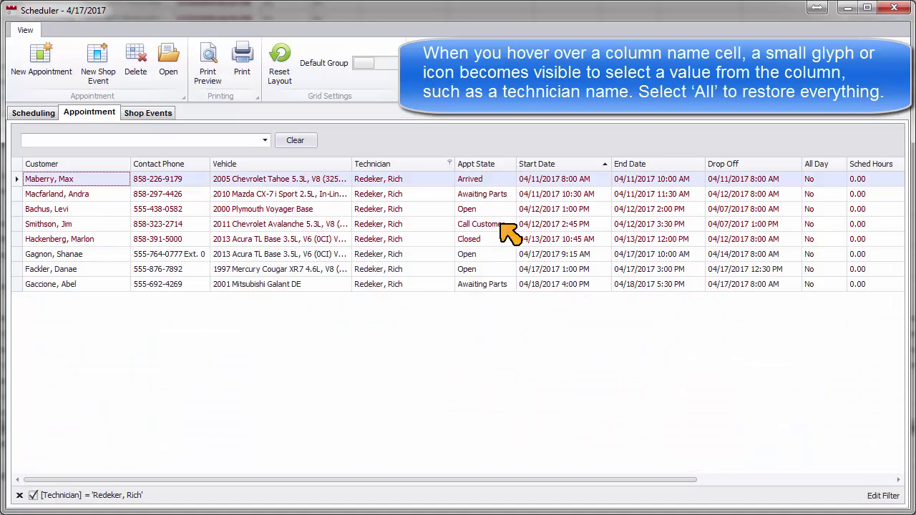
click(450, 164)
click(480, 173)
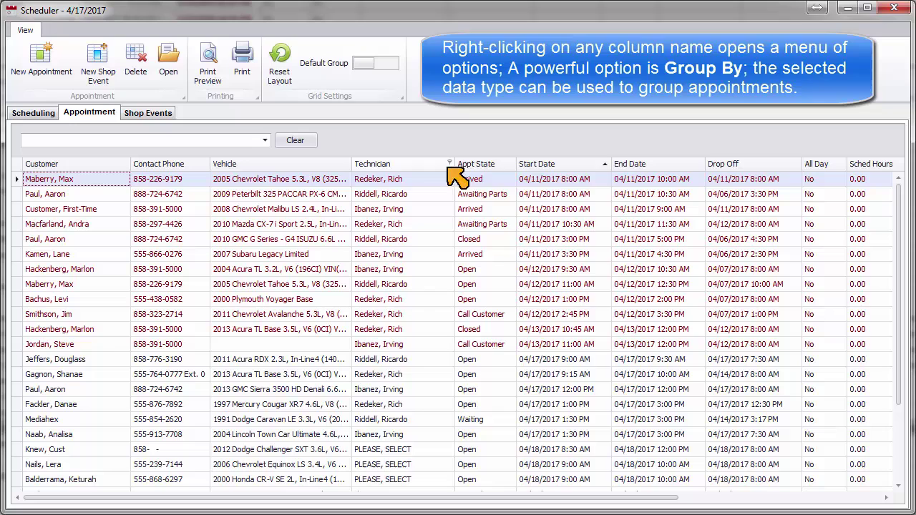
Group the appointments by Start Date and expand the 4/11/2017 group
right_click(571, 166)
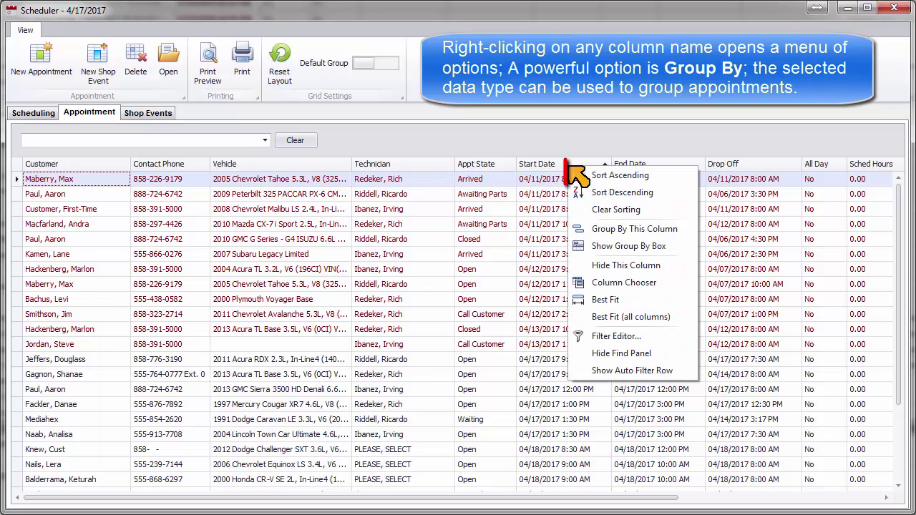
click(673, 229)
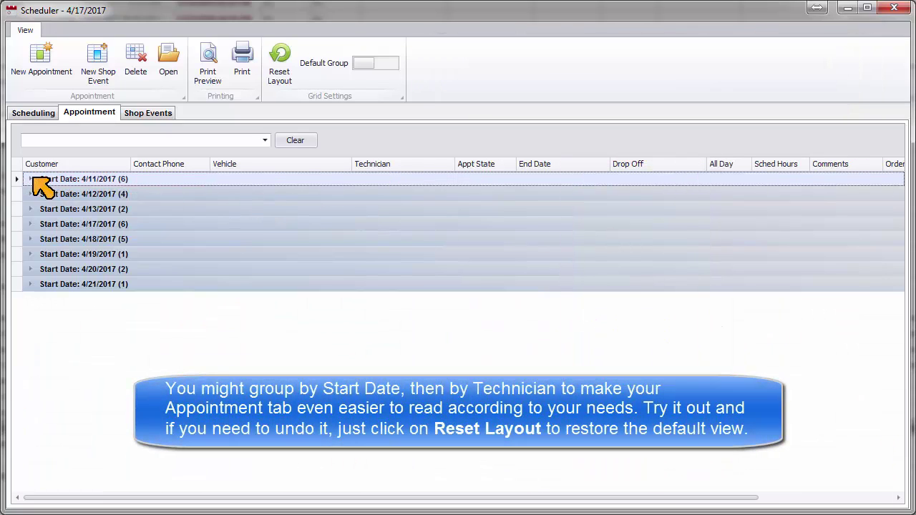
click(31, 179)
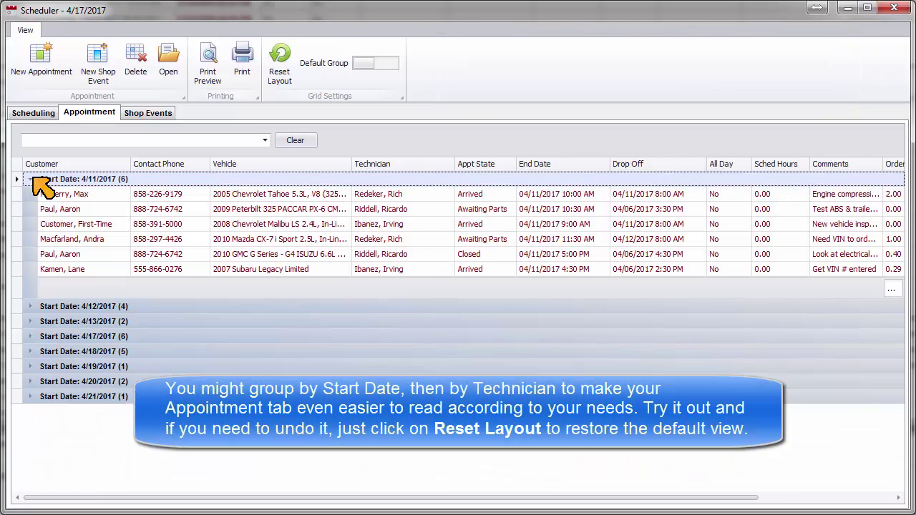
Subgroup each date by technician, expand the groups, then reset the grid to its default layout
right_click(414, 166)
click(453, 210)
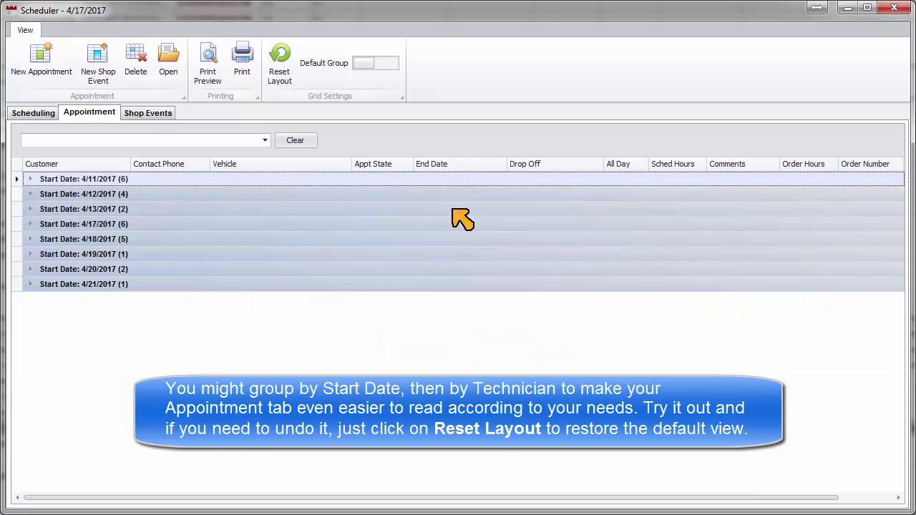
click(31, 179)
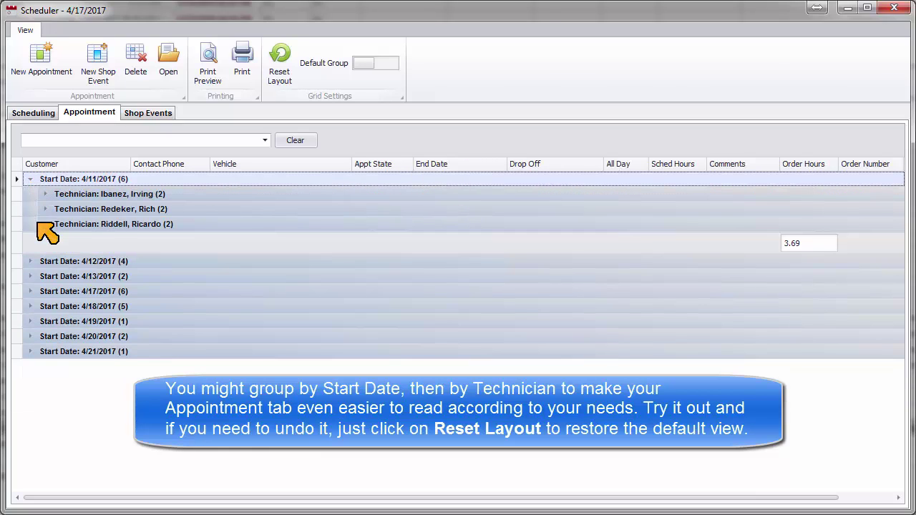
click(45, 194)
click(45, 262)
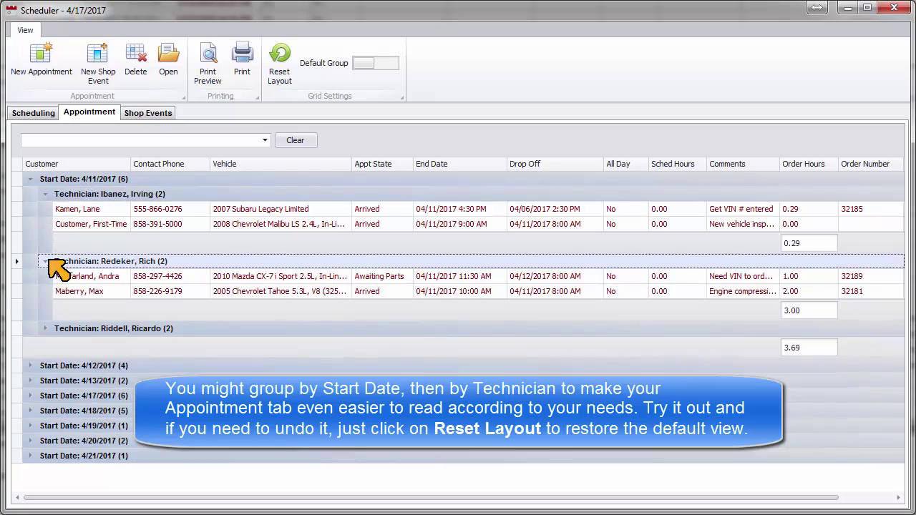
click(41, 329)
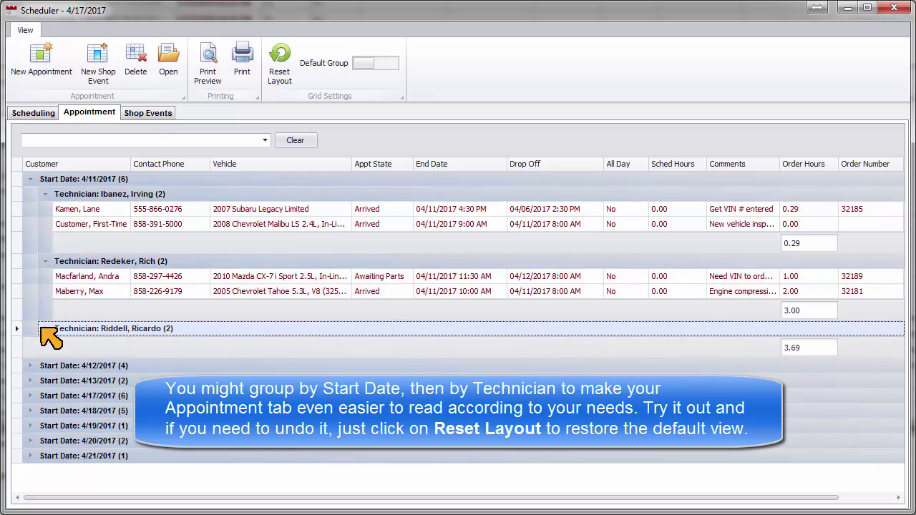
click(278, 64)
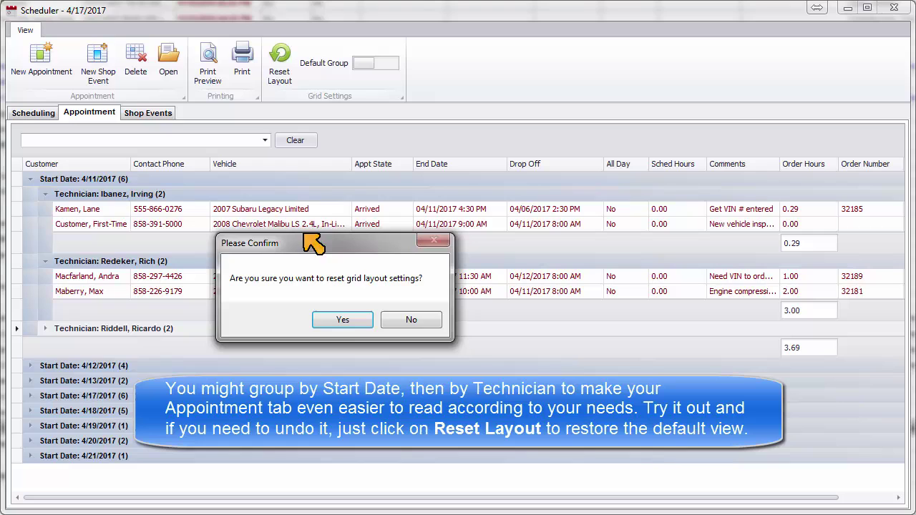
click(342, 321)
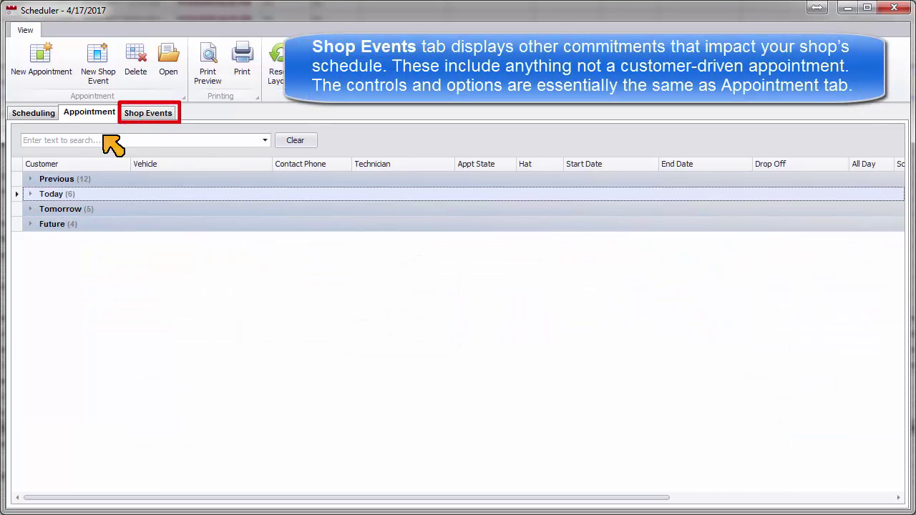
Show the Shop Events list with the 04/17/2017 Shop Meeting
click(140, 116)
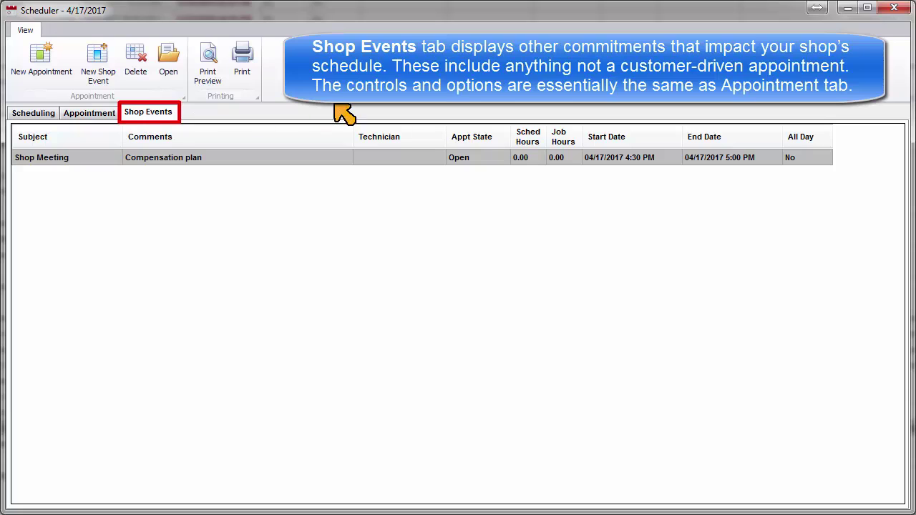